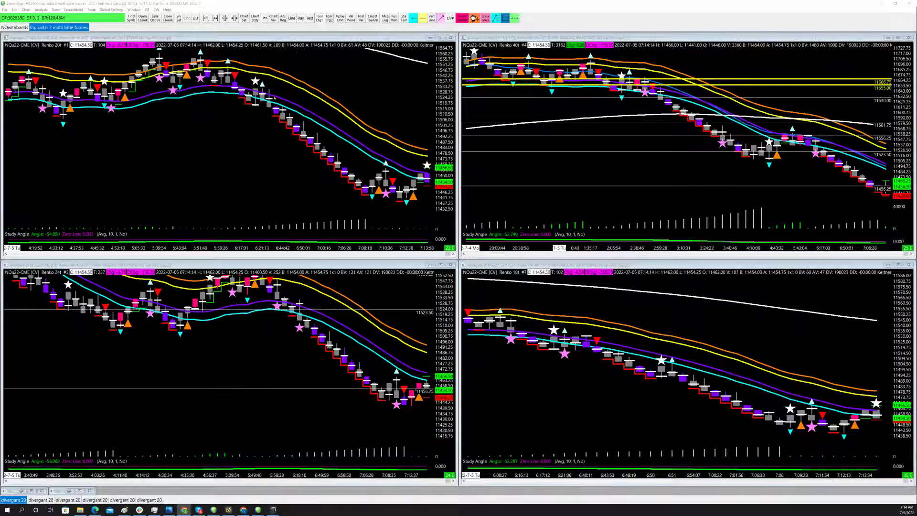
# Draw white downward arrows along the selloff on the top-left and bottom-left Renko charts
pyautogui.click(236, 136)
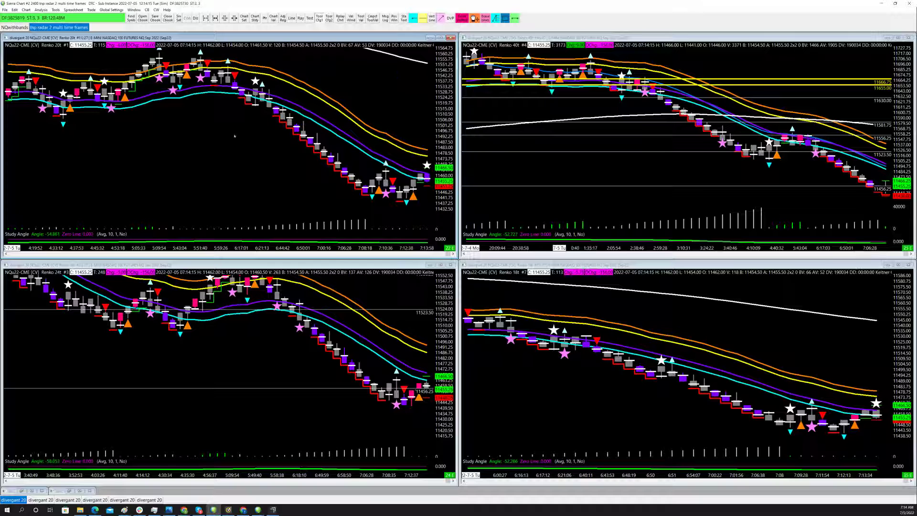
pyautogui.moveTo(235, 86); pyautogui.dragTo(357, 203)
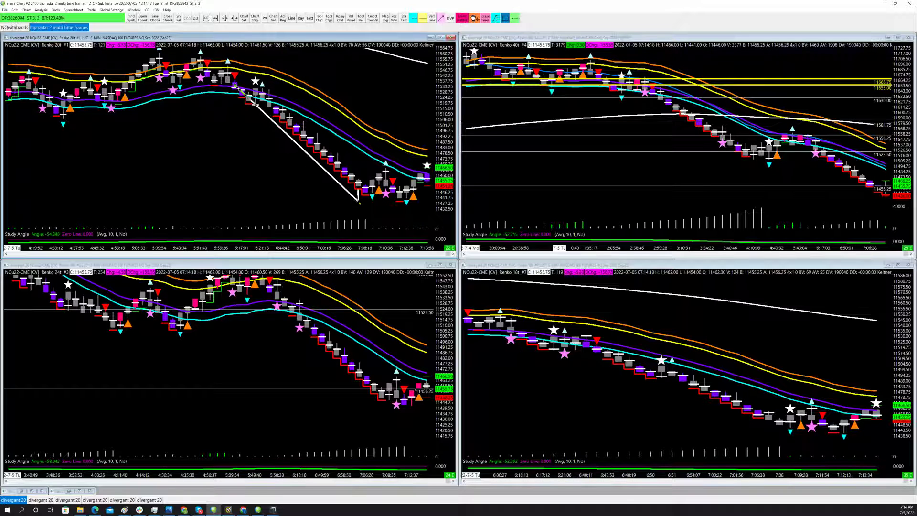
pyautogui.moveTo(242, 308); pyautogui.dragTo(387, 419)
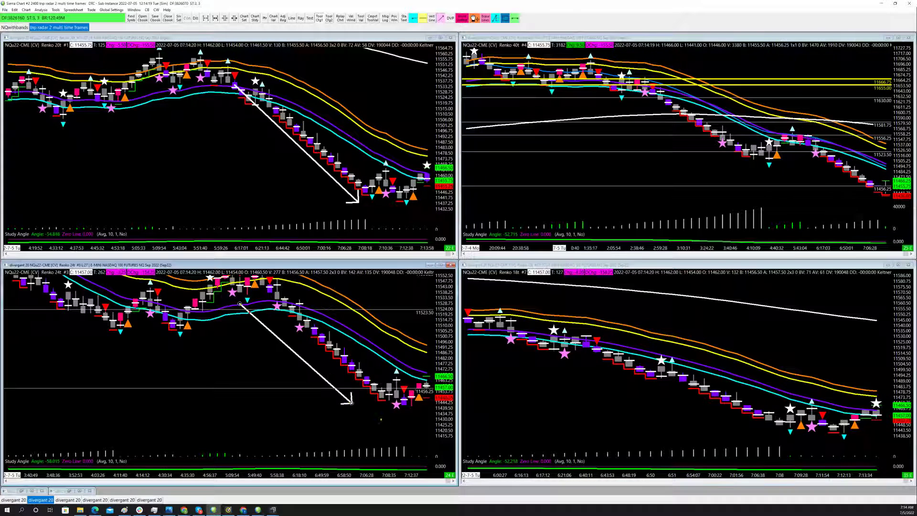
# Draw white downward arrows along the selloff on the top-right and bottom-right Renko charts
pyautogui.moveTo(608, 84)
pyautogui.mouseDown()
pyautogui.moveTo(882, 204)
pyautogui.moveTo(878, 194)
pyautogui.mouseUp()
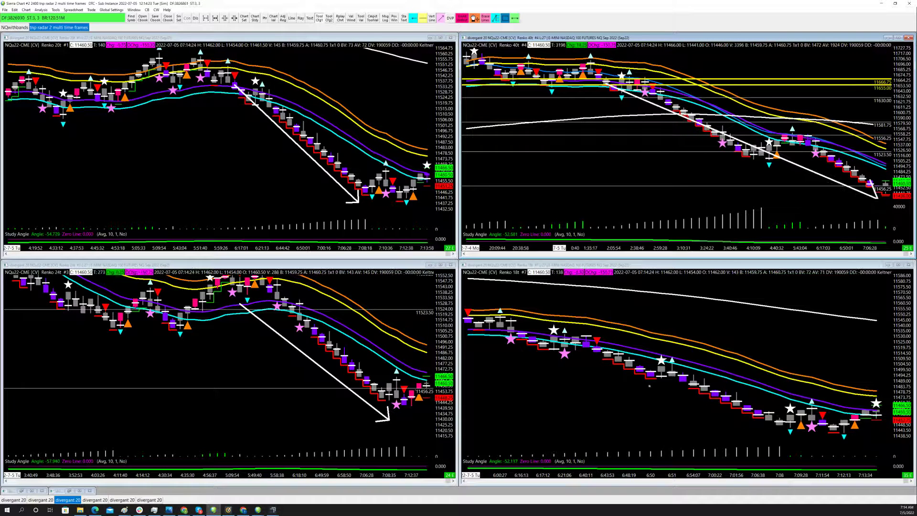
pyautogui.moveTo(566, 353); pyautogui.dragTo(824, 437)
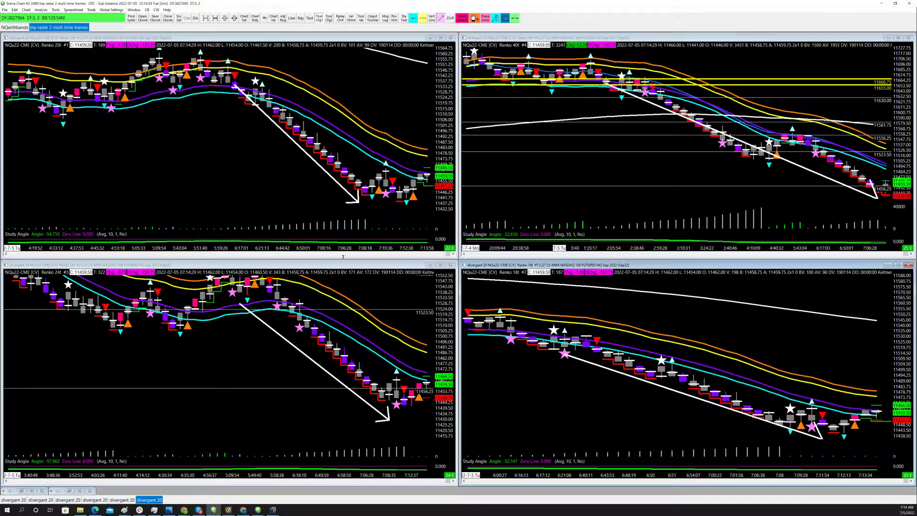
pyautogui.hotkey('ctrl', 'Tab')
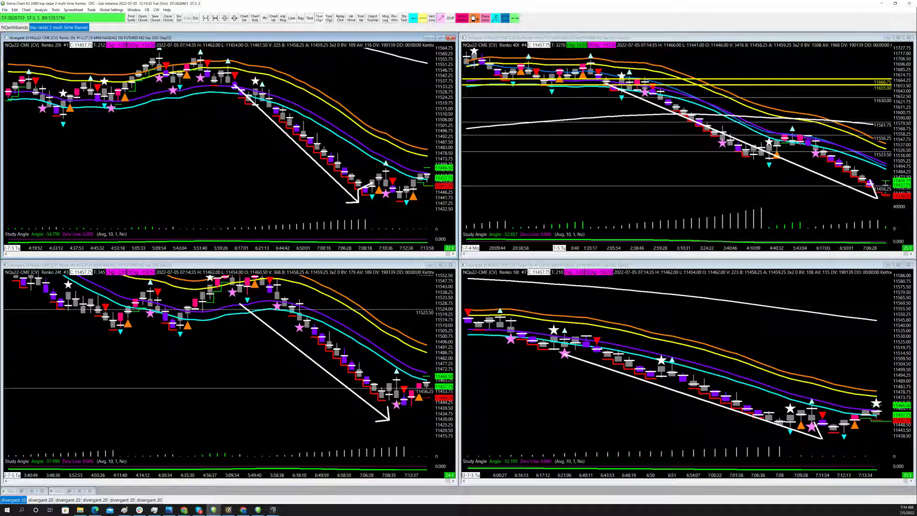
# Mark two earlier channel bounces on the bottom-left 24-brick chart with short white arrows
pyautogui.hotkey('ctrl', 'Tab')
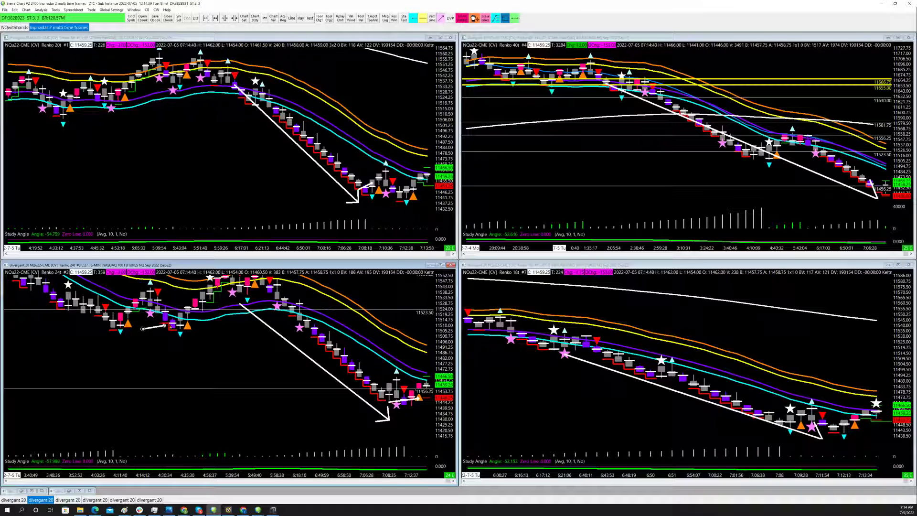
pyautogui.moveTo(152, 329); pyautogui.dragTo(198, 321)
pyautogui.moveTo(83, 318); pyautogui.dragTo(130, 317)
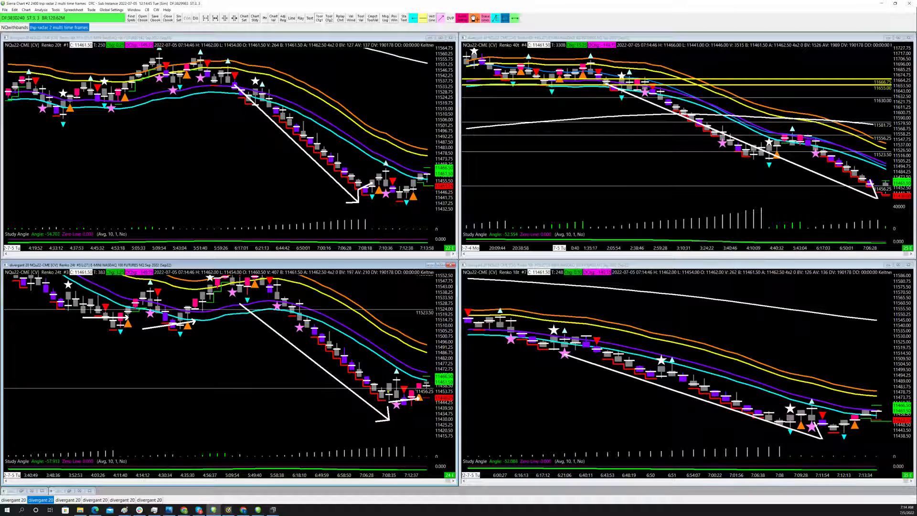
# Draw a second, parallel downtrend arrow on the top-right Renko chart
pyautogui.moveTo(653, 108); pyautogui.dragTo(752, 172)
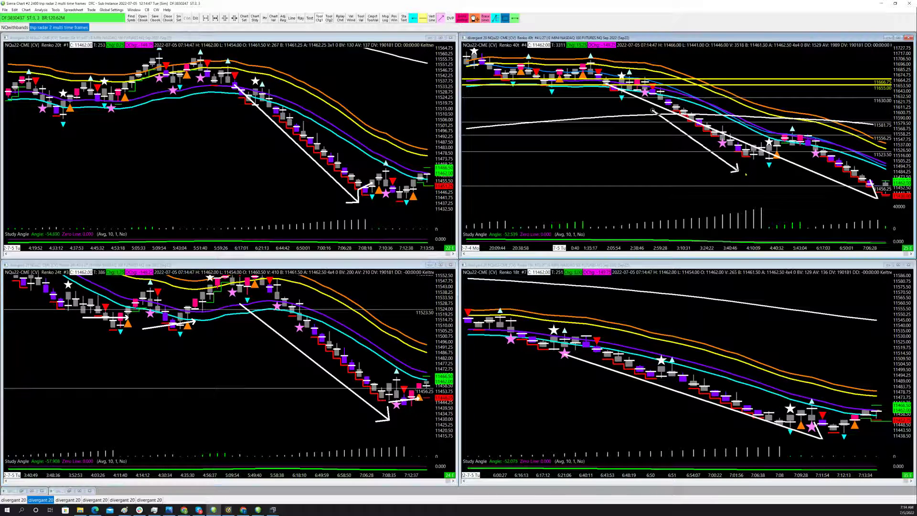
pyautogui.moveTo(785, 147); pyautogui.dragTo(871, 185)
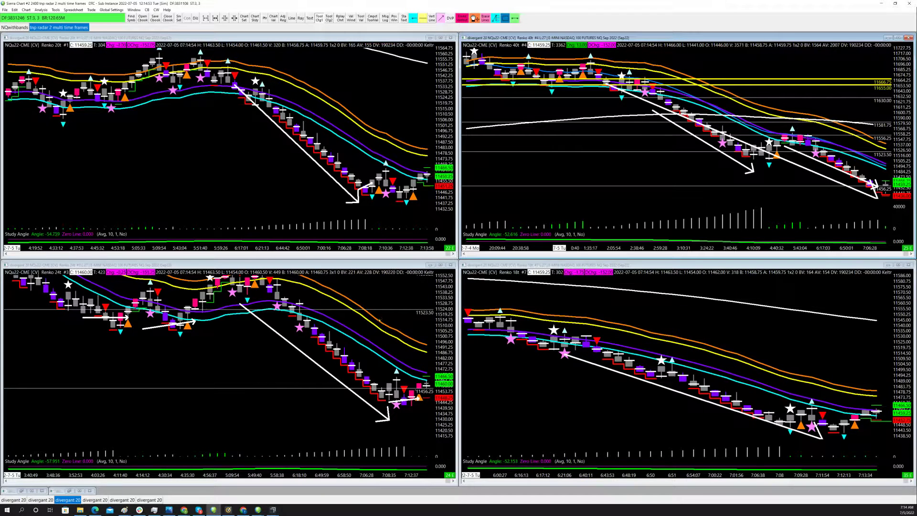
# Draw upward breakout arrows off the recent lows on the bottom-left and bottom-right charts
pyautogui.moveTo(395, 392)
pyautogui.mouseDown()
pyautogui.moveTo(422, 326)
pyautogui.moveTo(427, 375)
pyautogui.mouseUp()
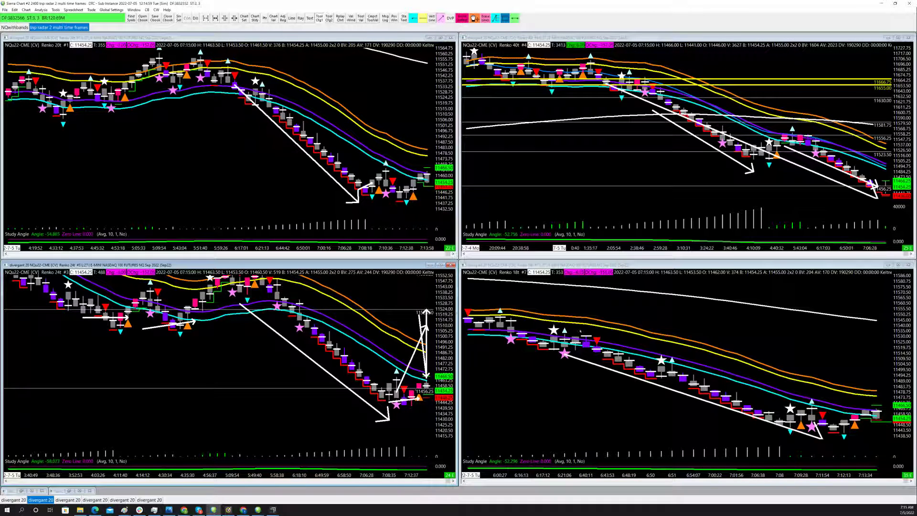
pyautogui.moveTo(648, 376)
pyautogui.mouseDown()
pyautogui.moveTo(715, 345)
pyautogui.moveTo(738, 383)
pyautogui.moveTo(820, 330)
pyautogui.mouseUp()
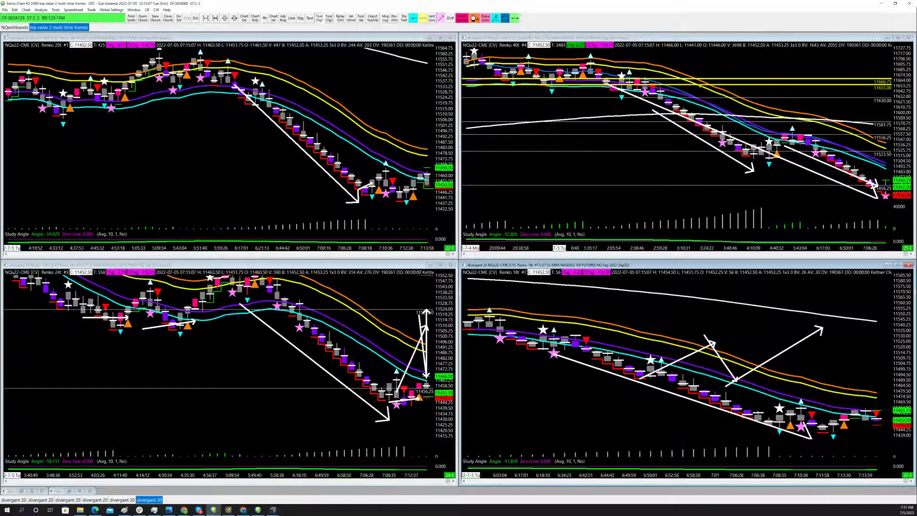
# Add an upward breakout arrow on the top-right chart and a down-then-up test arrow on the top-left chart
pyautogui.moveTo(724, 137)
pyautogui.mouseDown()
pyautogui.moveTo(777, 109)
pyautogui.moveTo(784, 153)
pyautogui.moveTo(860, 95)
pyautogui.mouseUp()
pyautogui.moveTo(296, 85); pyautogui.dragTo(324, 136)
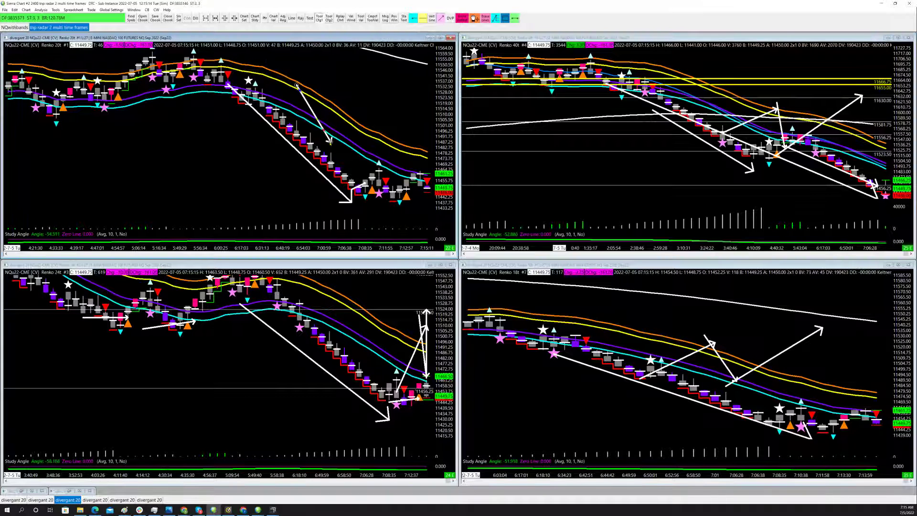
pyautogui.moveTo(296, 85)
pyautogui.mouseDown()
pyautogui.moveTo(276, 131)
pyautogui.moveTo(414, 66)
pyautogui.mouseUp()
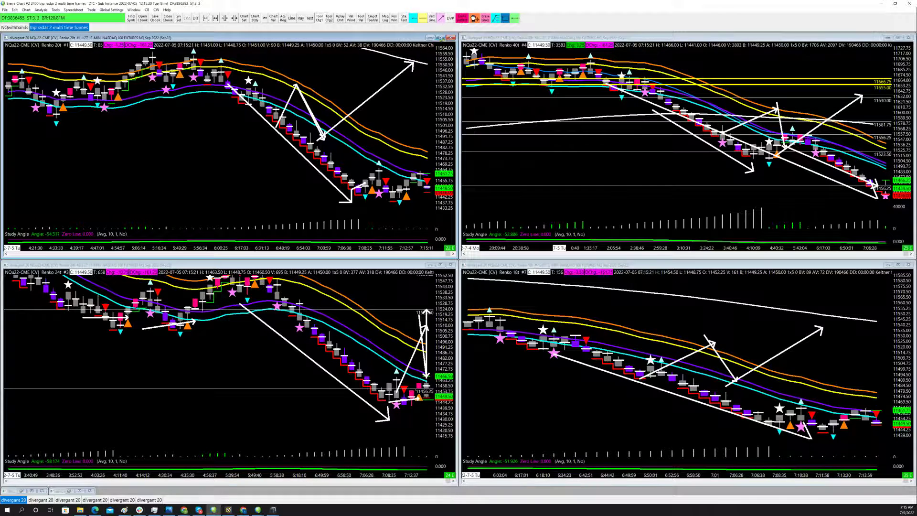
# Maximize the top-left 20-brick chart, move to earlier bars and rescale the price axis to fit
pyautogui.doubleClick(229, 37)
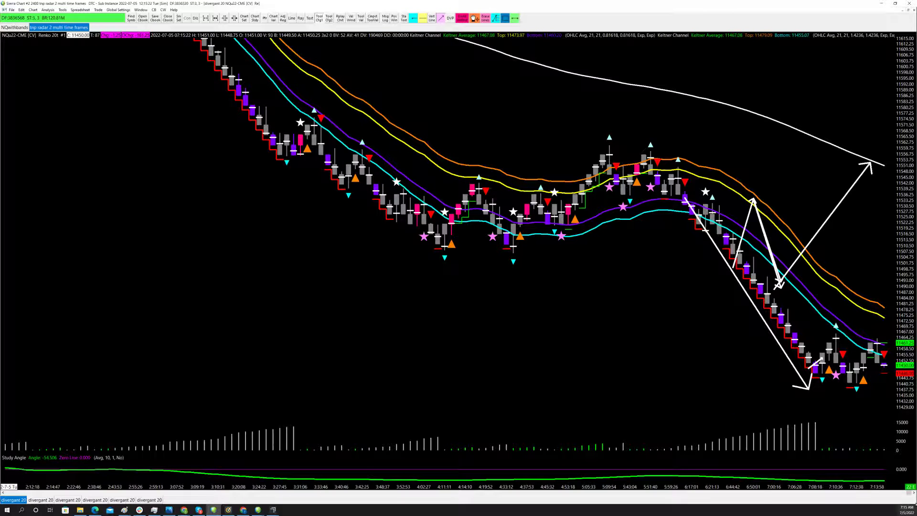
pyautogui.press('End')
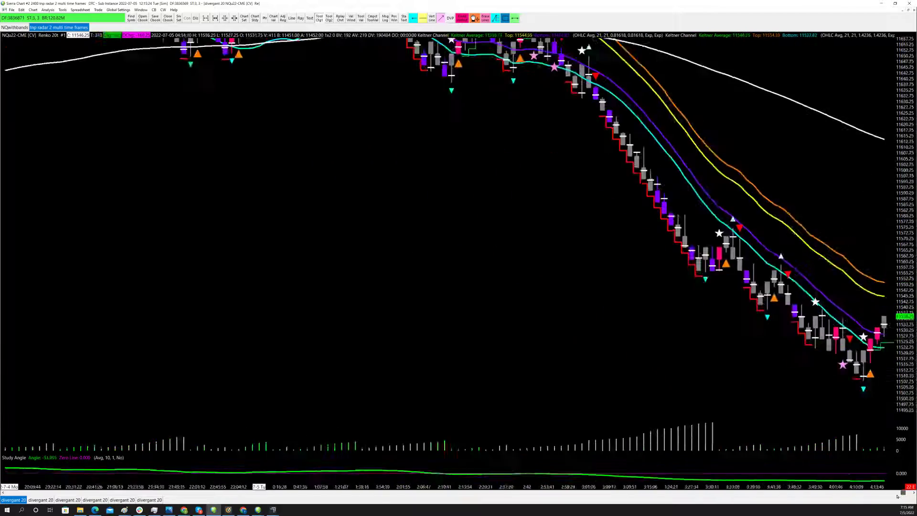
pyautogui.scroll(-3, 415, 71)
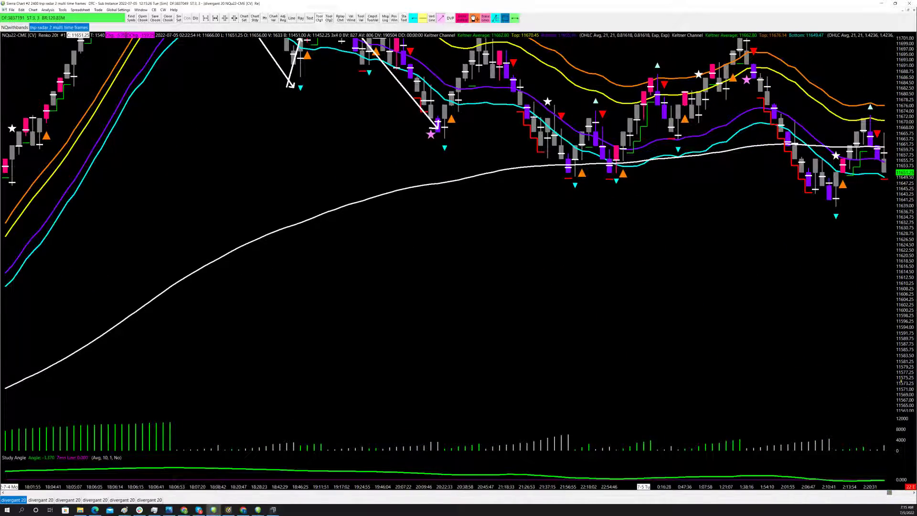
pyautogui.moveTo(904, 287); pyautogui.dragTo(905, 179)
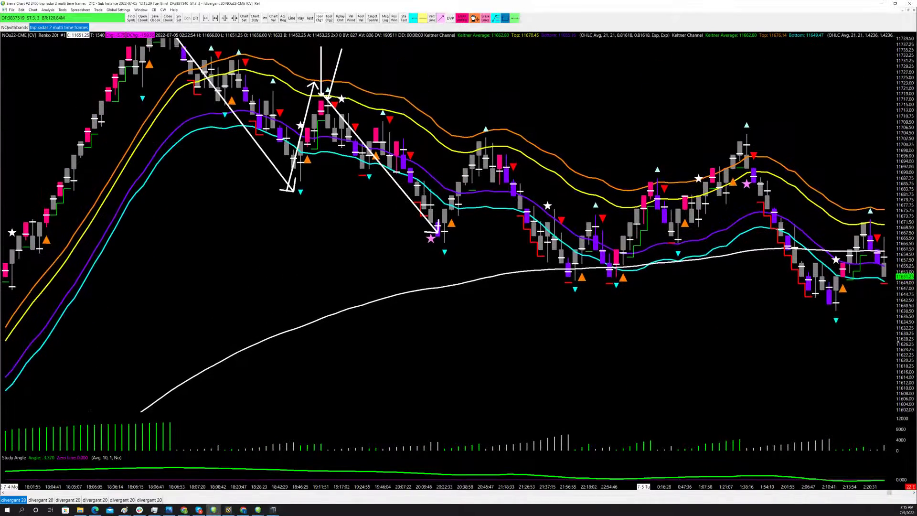
# Draw a white arrow along the early rally and a downward arrow along the drop after it
pyautogui.moveTo(897, 341); pyautogui.dragTo(867, 324)
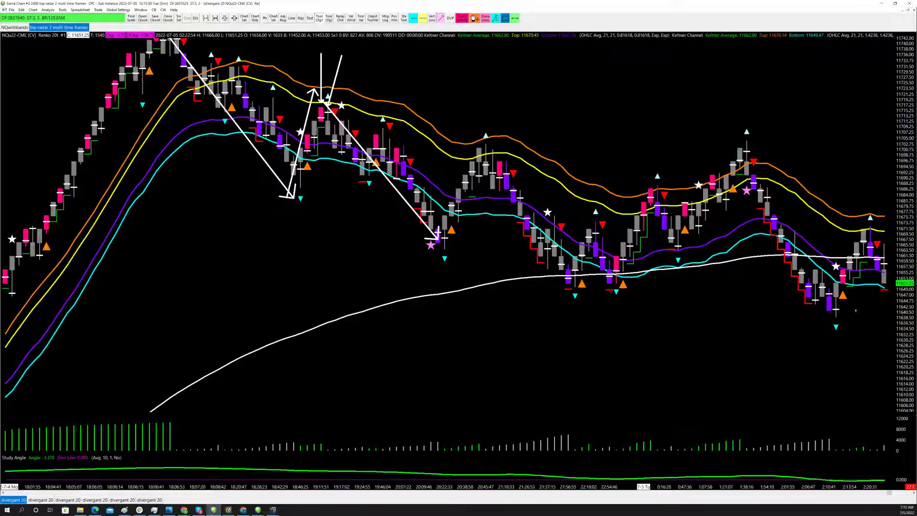
pyautogui.moveTo(4, 216); pyautogui.dragTo(136, 45)
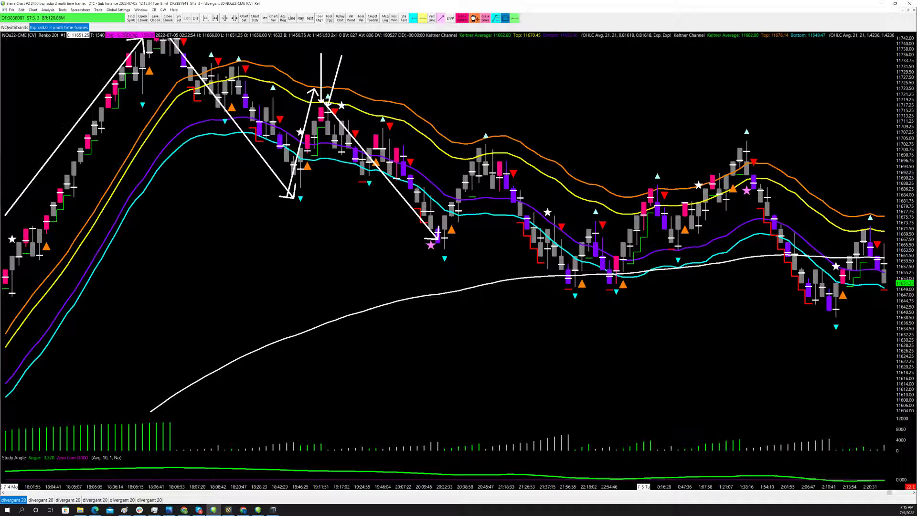
pyautogui.moveTo(226, 75); pyautogui.dragTo(293, 175)
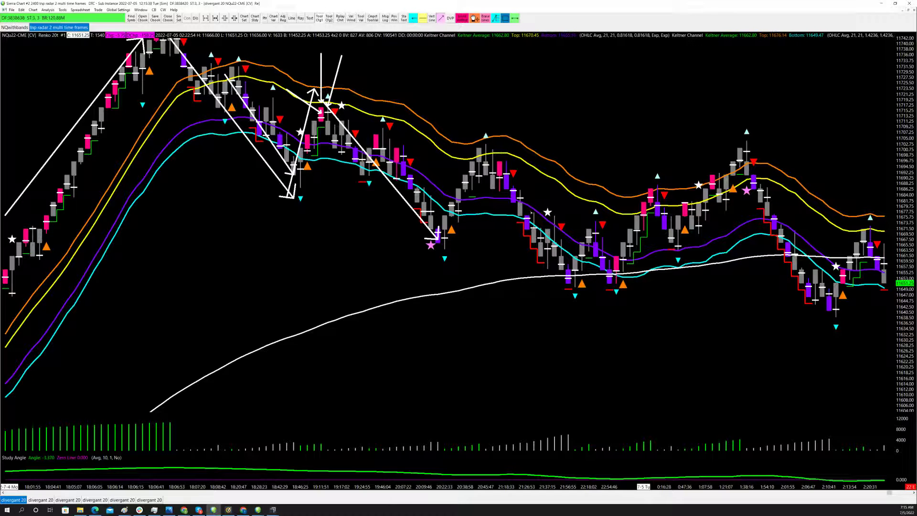
# Mark the mid-chart and right-hand peaks with short arrows and add a second parallel rally arrow
pyautogui.moveTo(609, 184); pyautogui.dragTo(648, 195)
pyautogui.moveTo(782, 137); pyautogui.dragTo(747, 152)
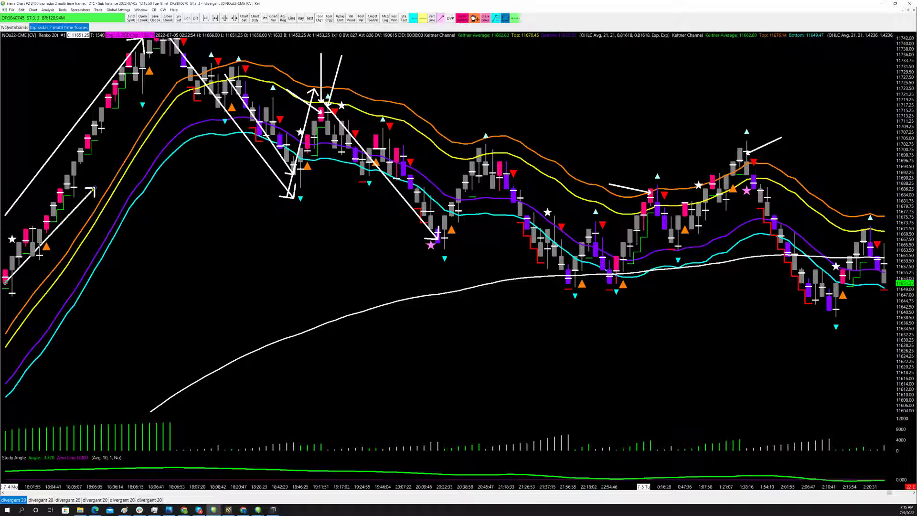
pyautogui.moveTo(15, 265); pyautogui.dragTo(189, 59)
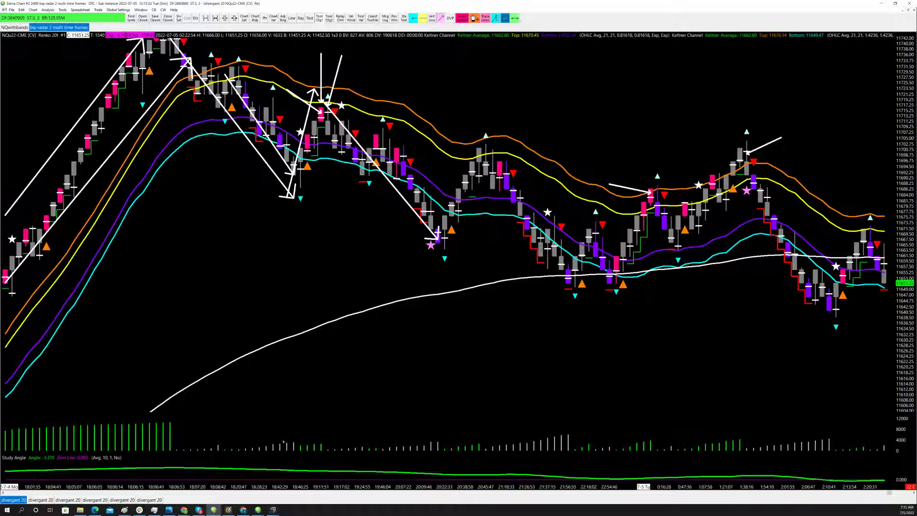